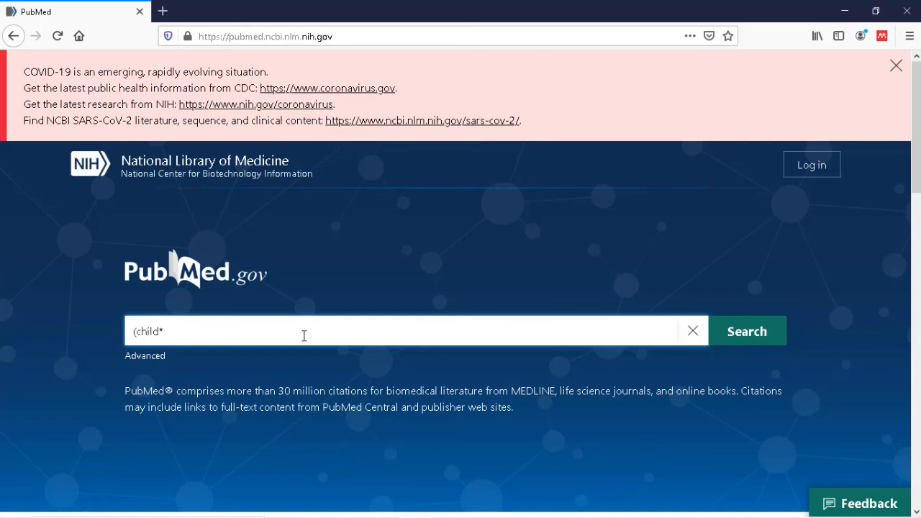
# - Search PubMed for "(child* OR infant*) AND (fever* OR febrile) AND ibuprofen AND (paracetamol OR acetaminophen)"
pyautogui.write('OR infant*) AND (fever')
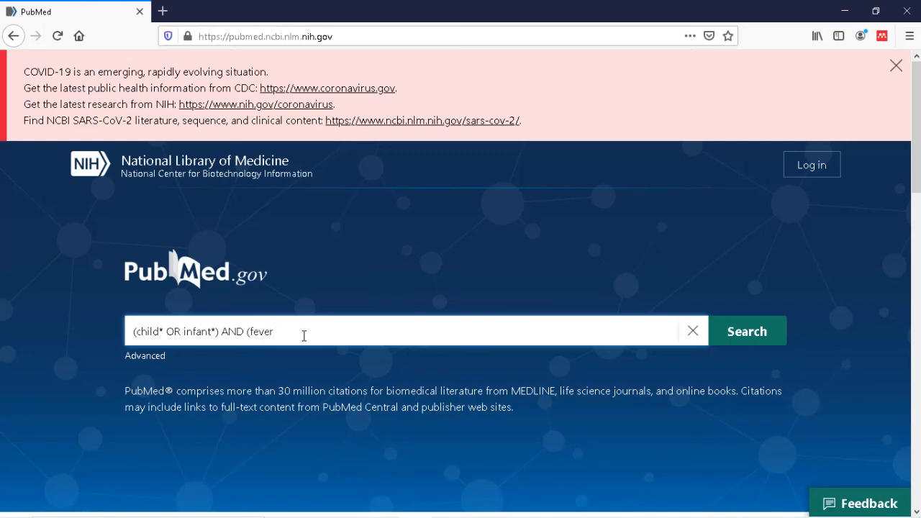
pyautogui.write('* OR febrile) AND ibuprofen AND (paracetamol')
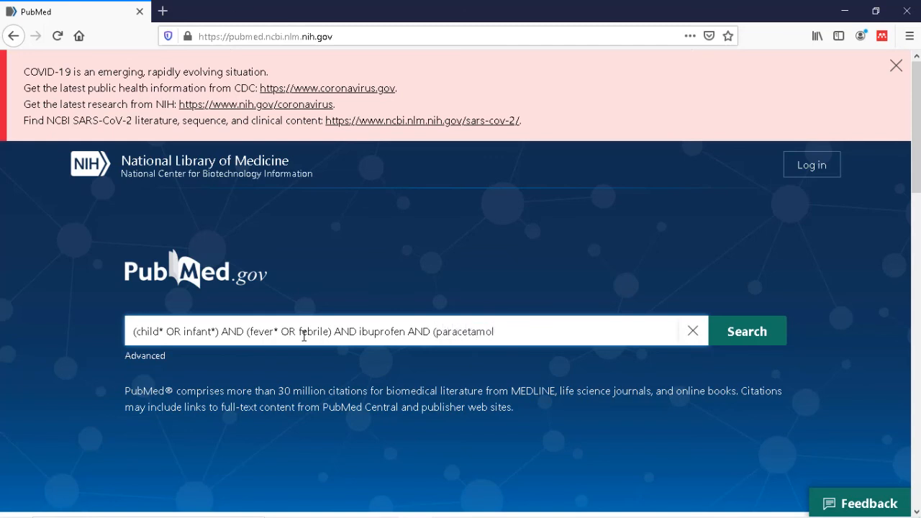
pyautogui.write(' OR acetaminophen')
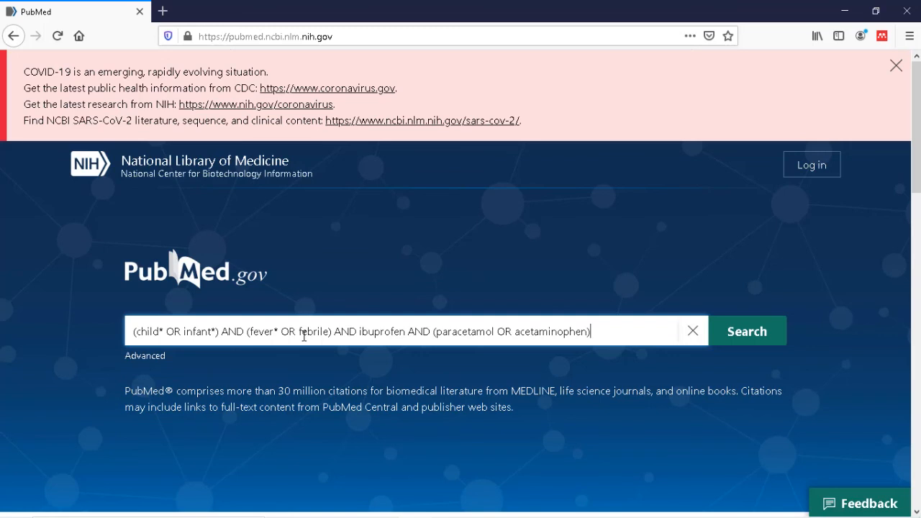
pyautogui.click(730, 340)
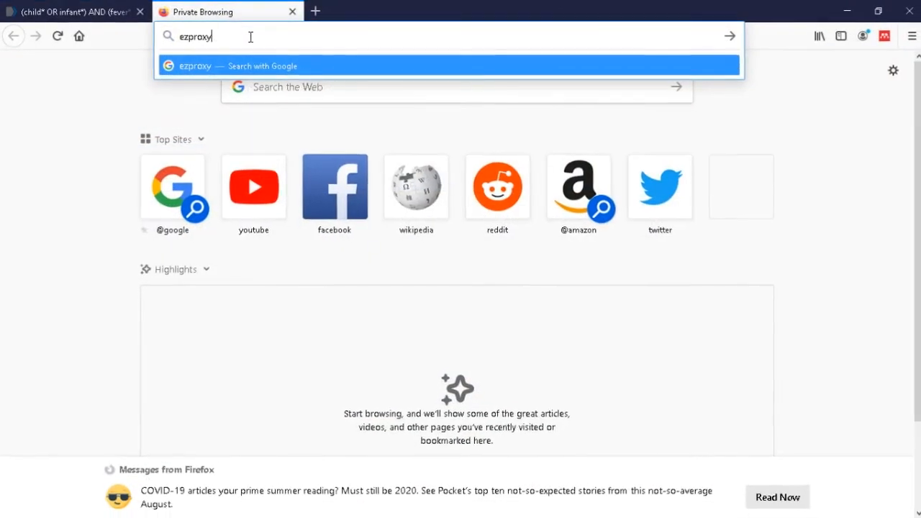
# - Go to ezproxy.ugm.ac.id in a separate browser tab
pyautogui.write('.u')
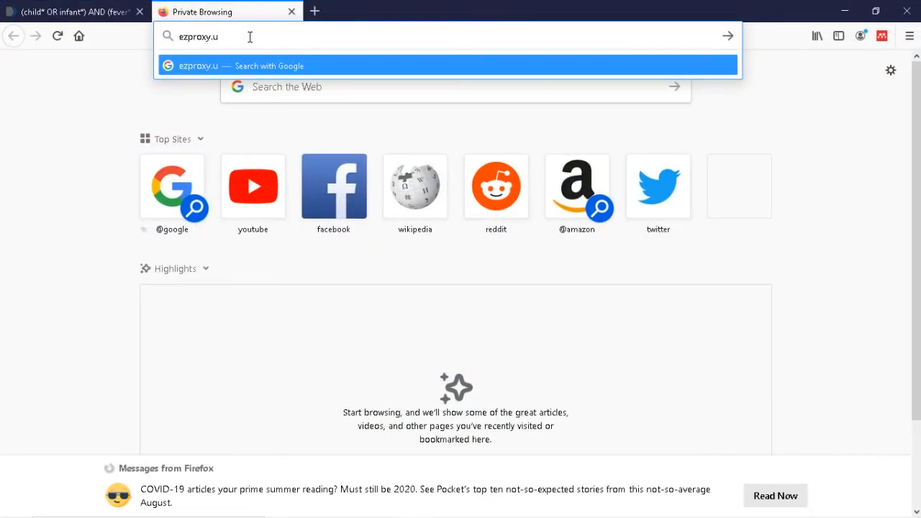
pyautogui.write('gm.ac.id')
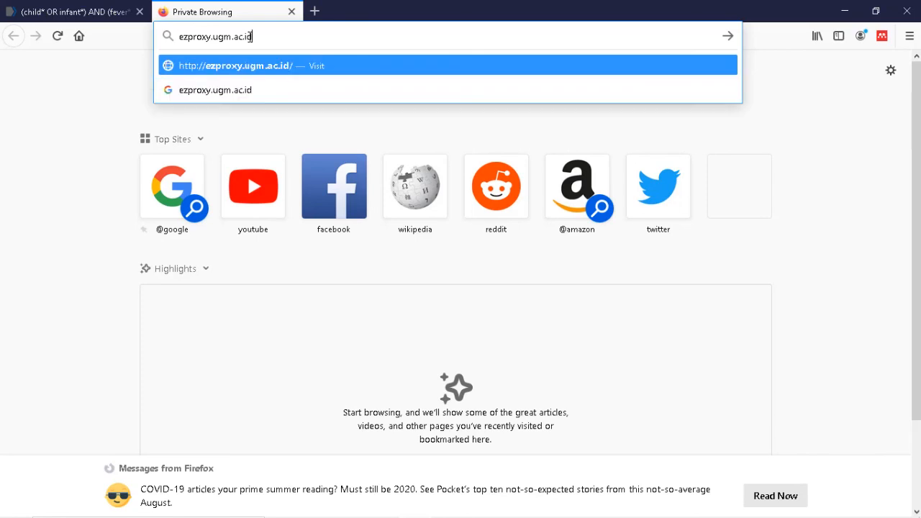
pyautogui.press('Return')
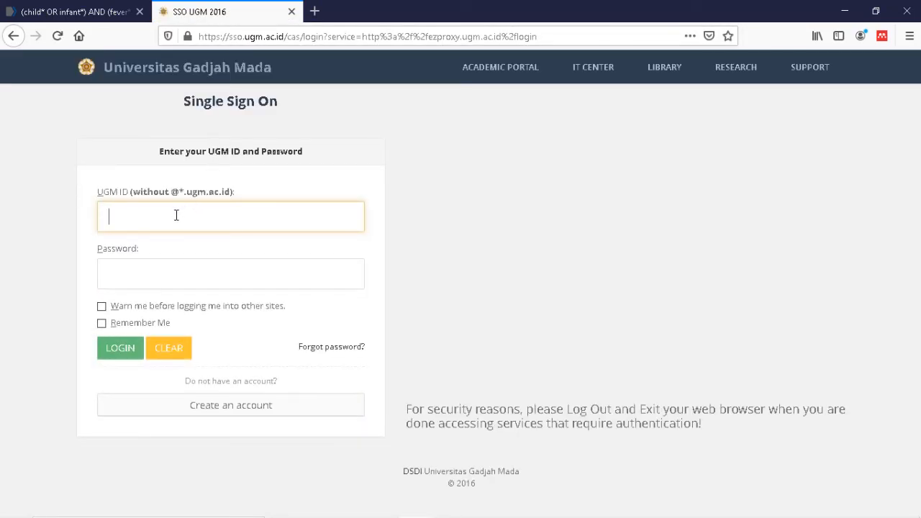
# - Sign in to the university's Single Sign On with the UGM ID and the account password
pyautogui.write('haxa')
pyautogui.click(150, 280)
pyautogui.write('••••••')
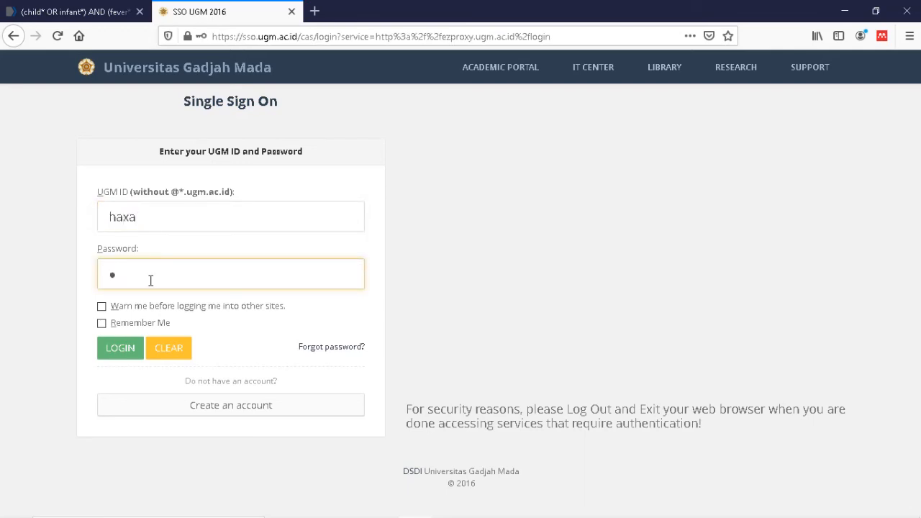
pyautogui.write('••••')
pyautogui.click(127, 351)
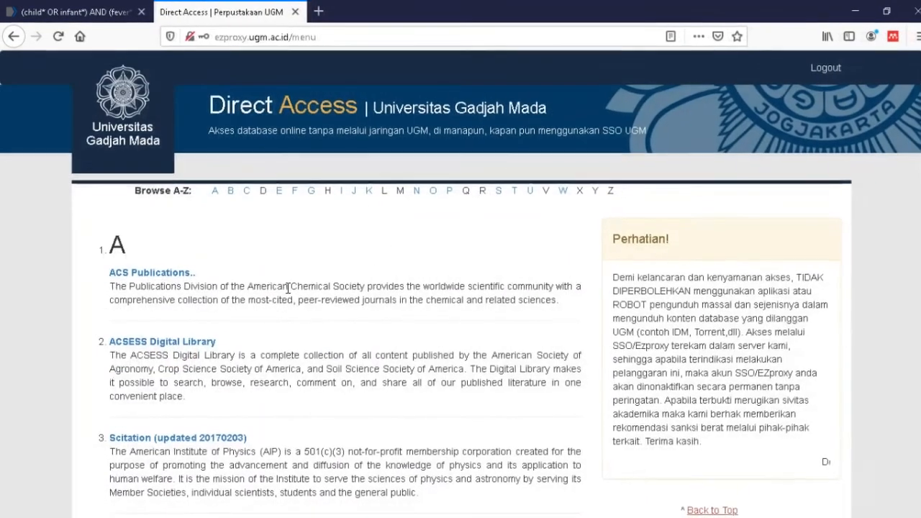
# - Find Cochrane Library in the A-Z database list and open it
pyautogui.scroll(-8, 288, 288)
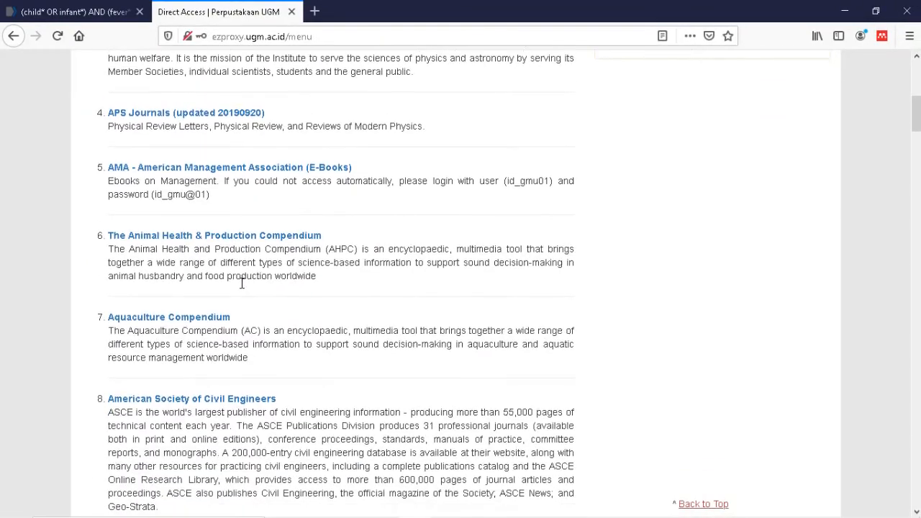
pyautogui.scroll(-7, 242, 289)
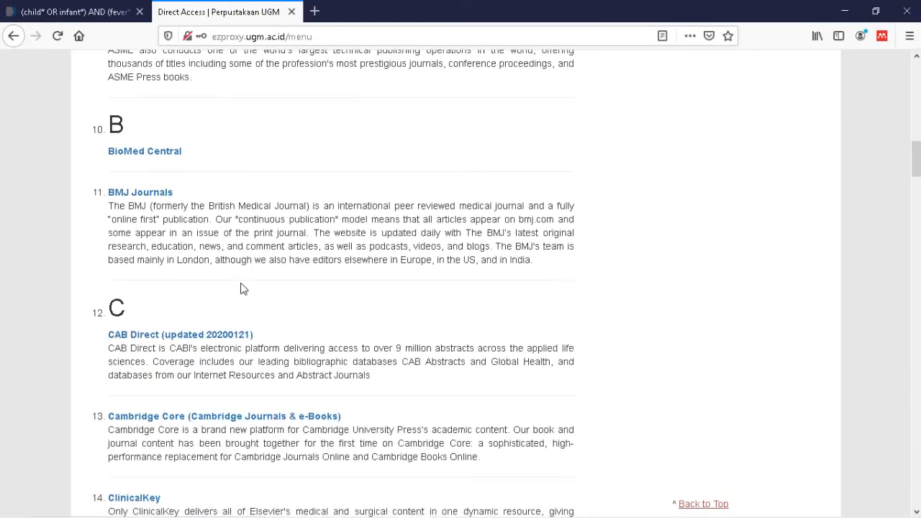
pyautogui.scroll(-5, 243, 289)
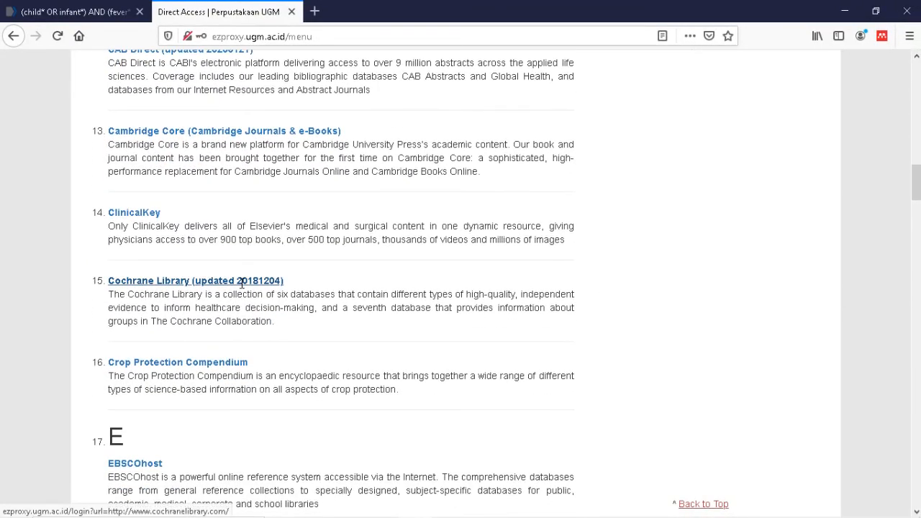
pyautogui.click(229, 286)
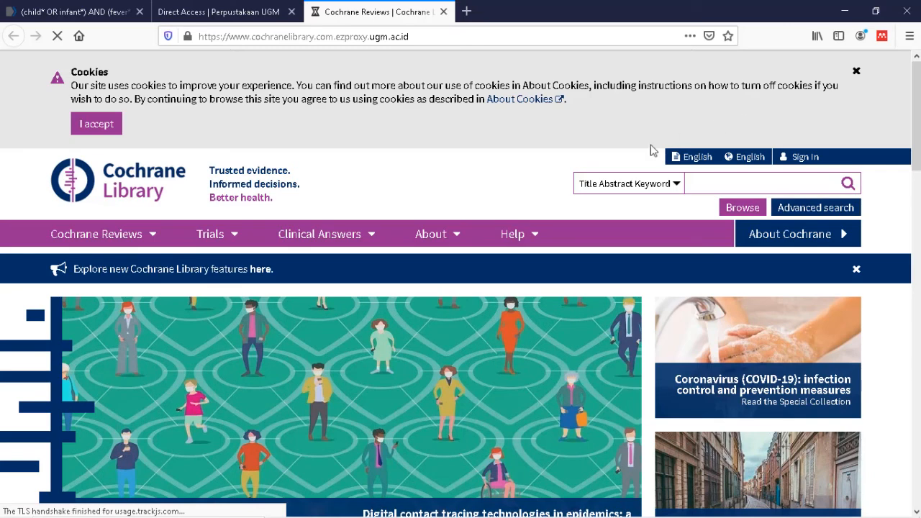
# - Go to the Search manager of Cochrane's advanced search and add "child OR infant" as search line #1
pyautogui.click(787, 210)
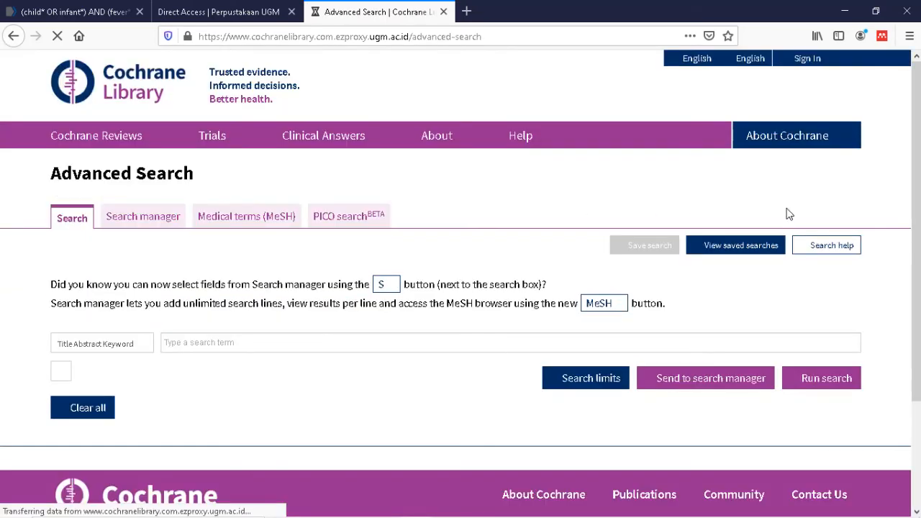
pyautogui.click(164, 225)
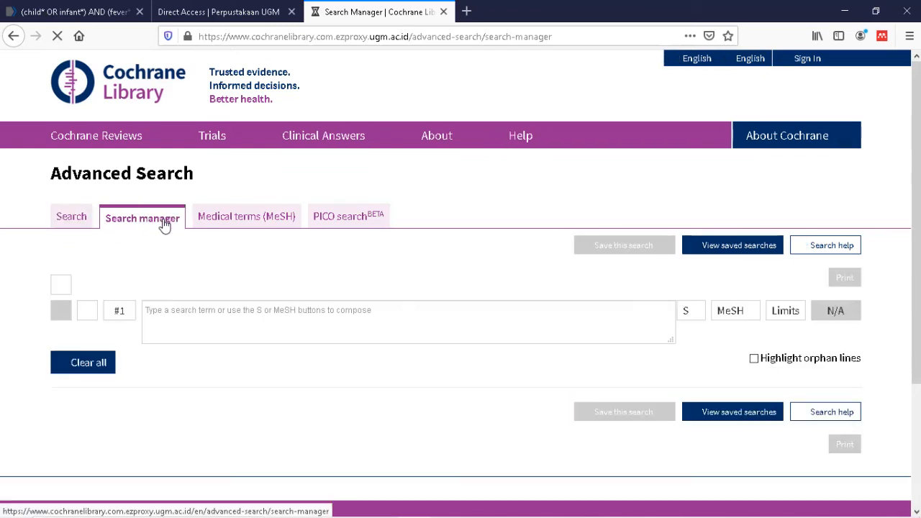
pyautogui.click(222, 309)
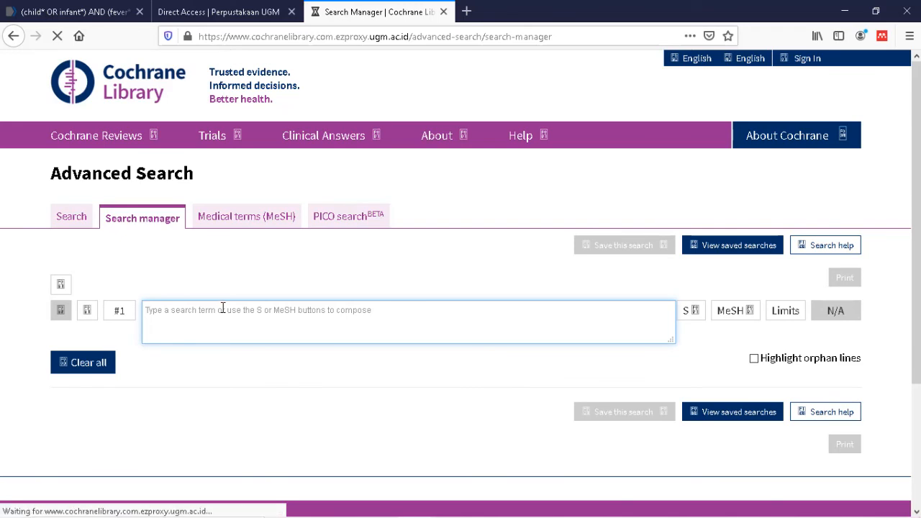
pyautogui.write('child OR infant')
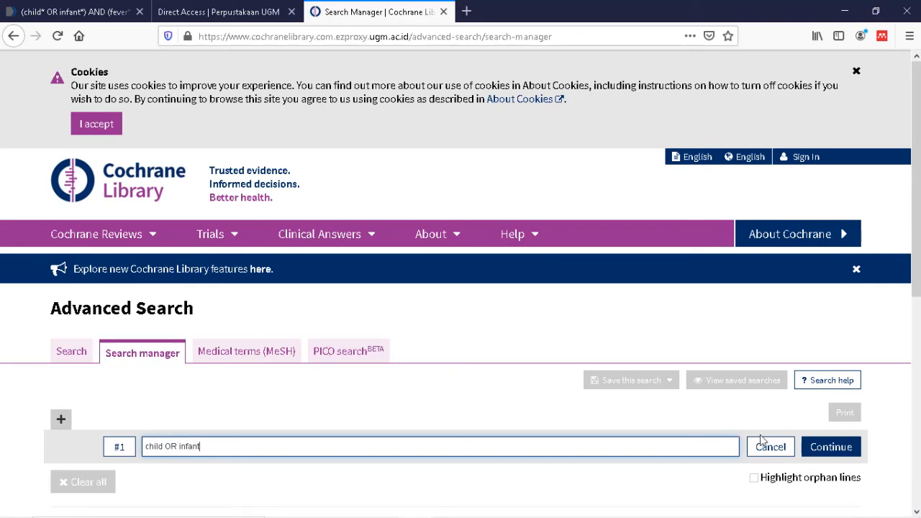
pyautogui.click(818, 452)
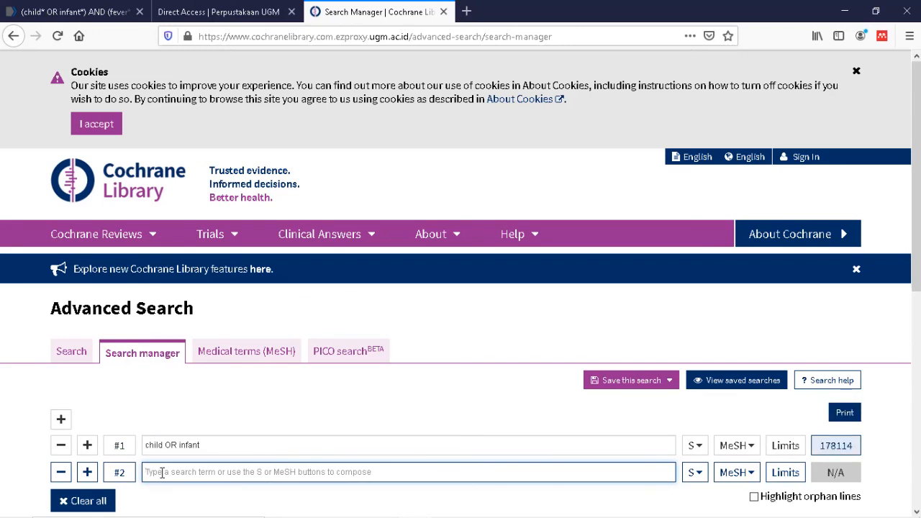
# - Add "fever* OR febrile" as search line #2 in the Search manager
pyautogui.write('fe')
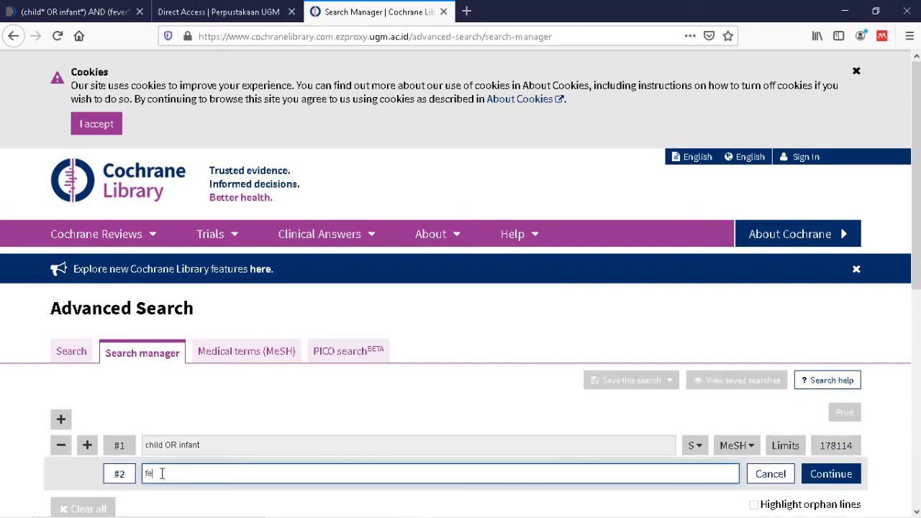
pyautogui.write('ver OR feberile')
pyautogui.click(165, 473)
pyautogui.write('*')
pyautogui.click(829, 475)
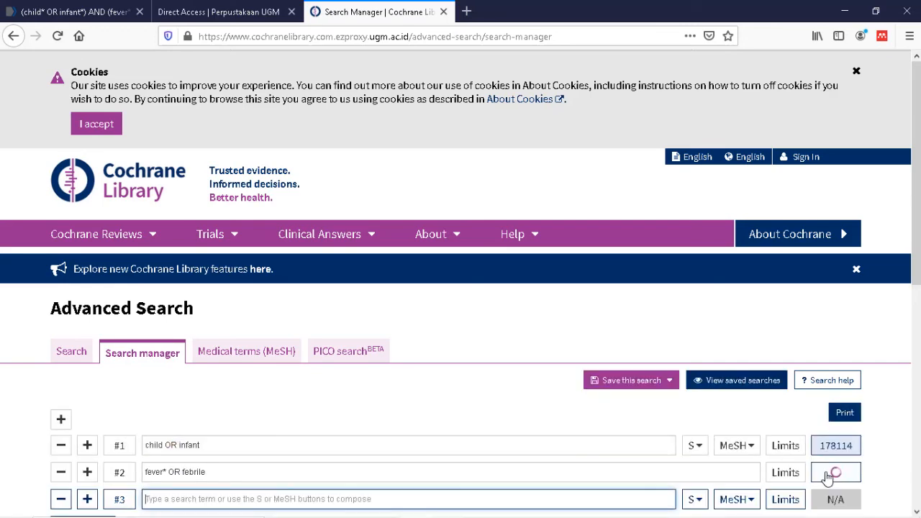
# - Add "ibuprofen" as search line #3 in the Search manager
pyautogui.scroll(-2, 526, 485)
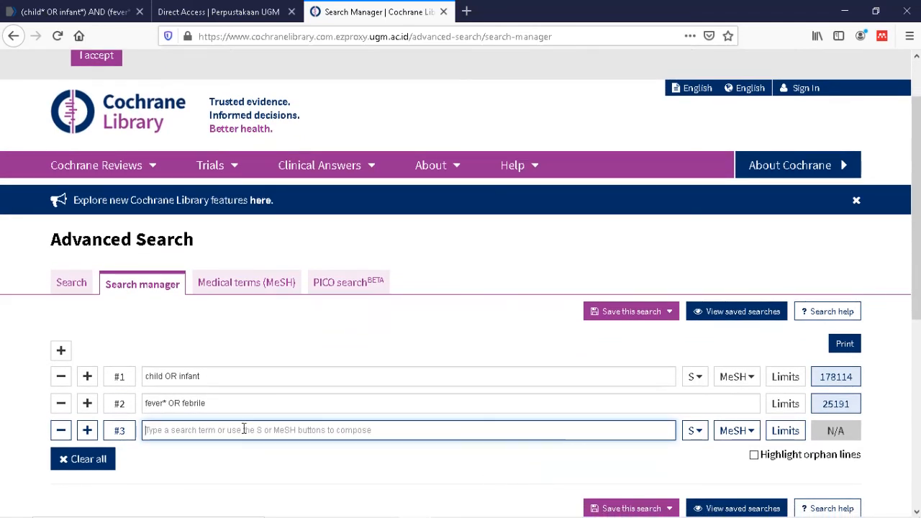
pyautogui.write('ibuprofen')
pyautogui.click(832, 434)
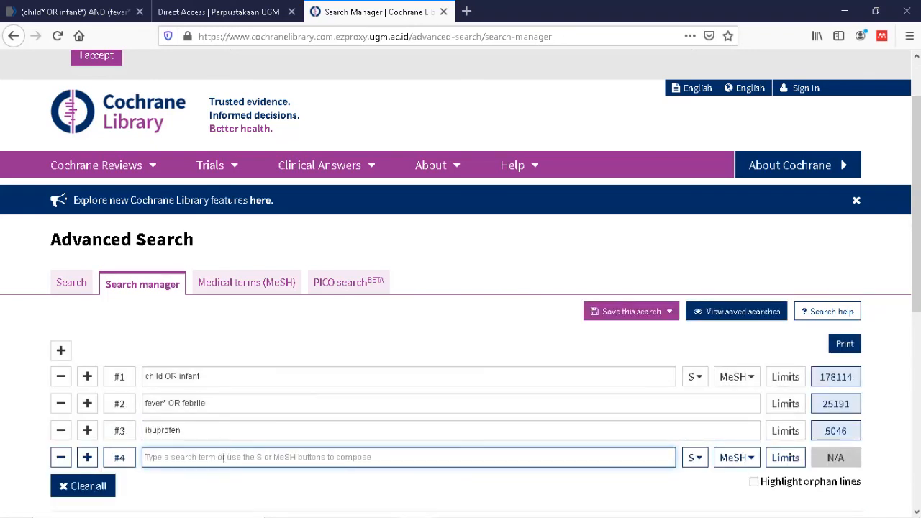
# - Add "paracetamol OR acetaminophen" as search line #4 in the Search manager
pyautogui.write('a')
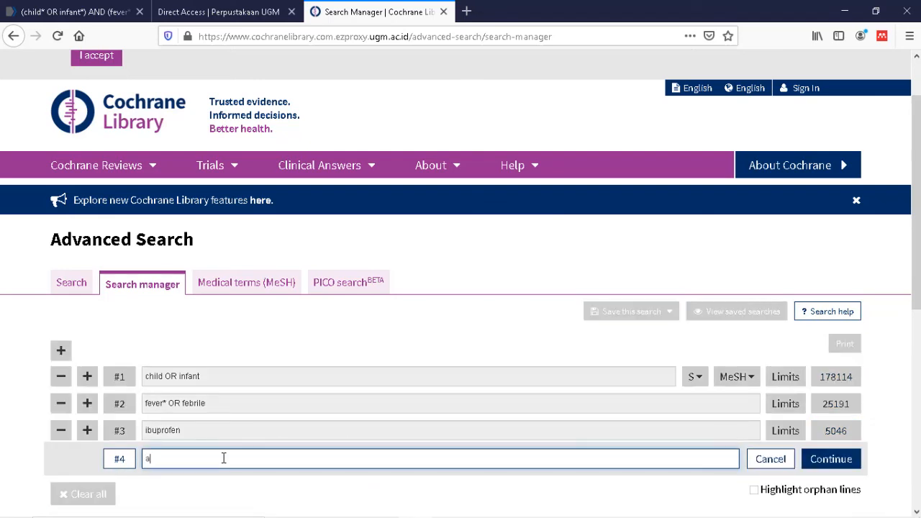
pyautogui.press('BackSpace')
pyautogui.write('paracet')
pyautogui.press('BackSpace')
pyautogui.write('etamol OR acetaminophen')
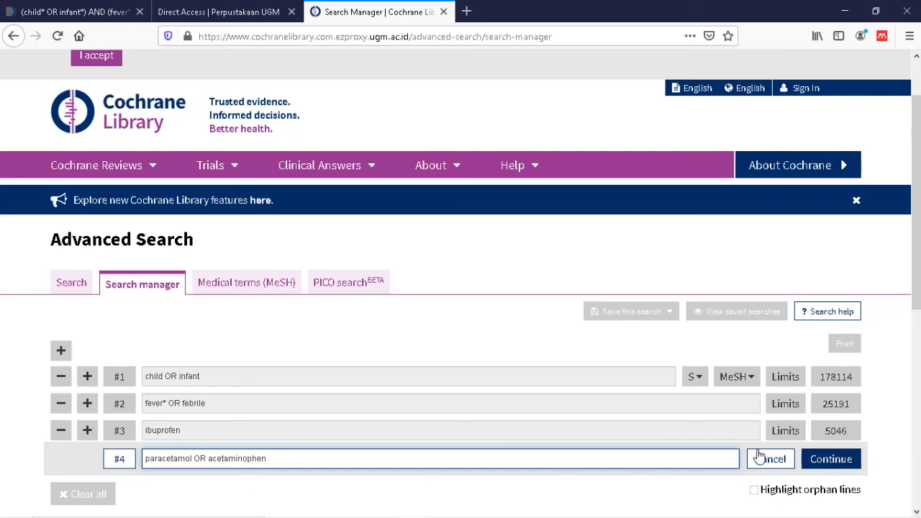
pyautogui.click(821, 464)
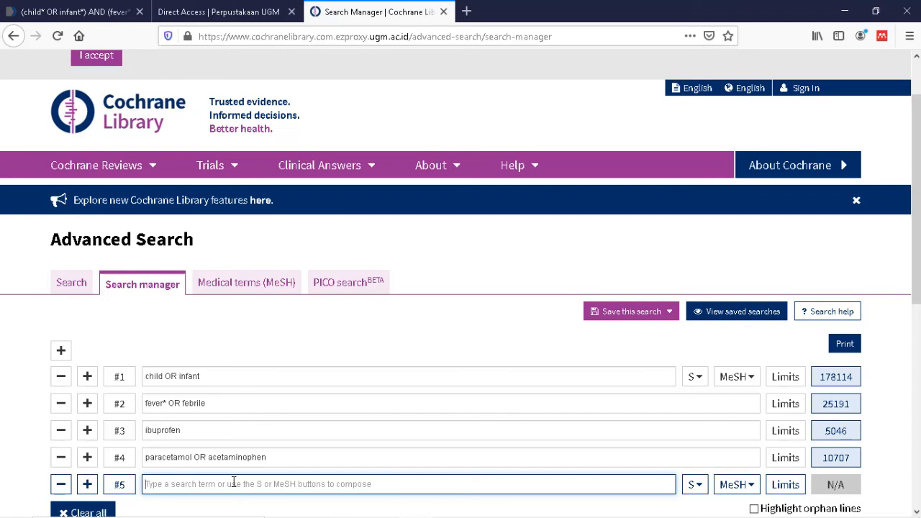
# - Combine the four search lines as "#1 AND #2 AND #3 AND #4" on line #5 and display the matching Cochrane Reviews
pyautogui.write('#')
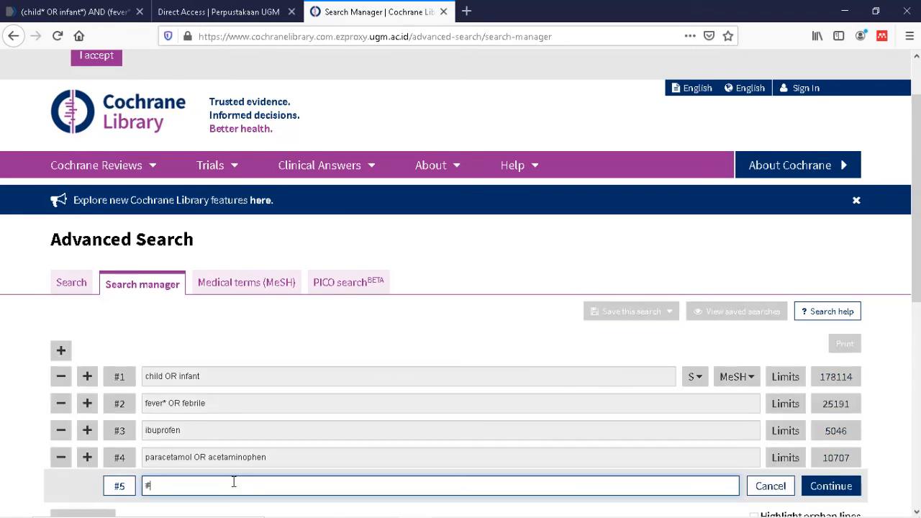
pyautogui.write('1 AND #2 AND #3 AND #4')
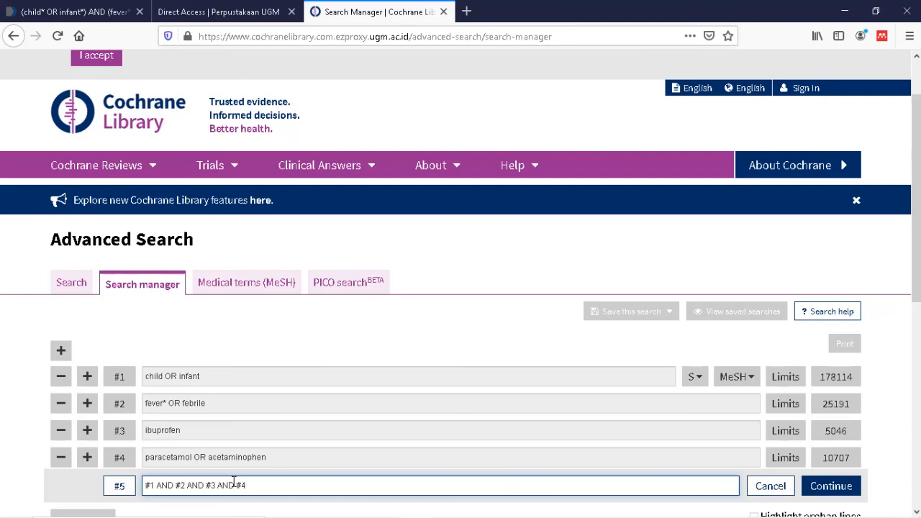
pyautogui.click(830, 487)
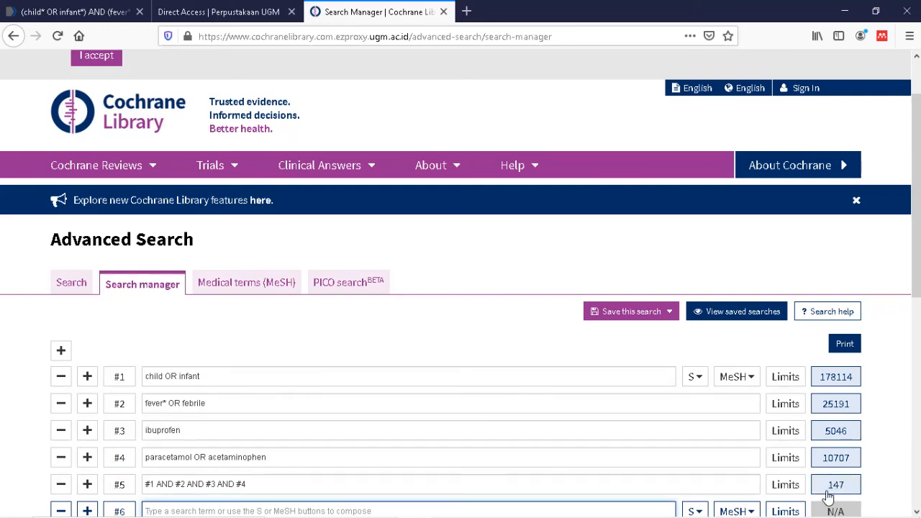
pyautogui.scroll(-6, 835, 492)
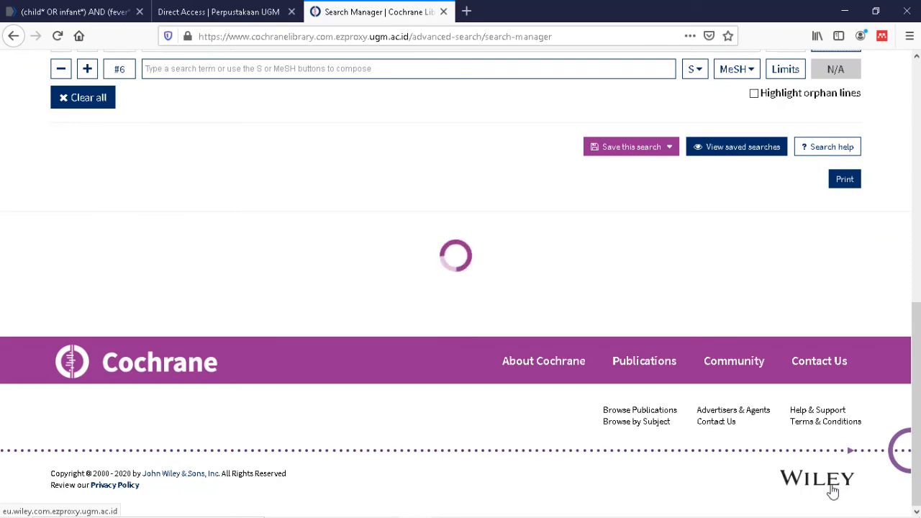
pyautogui.scroll(2, 821, 405)
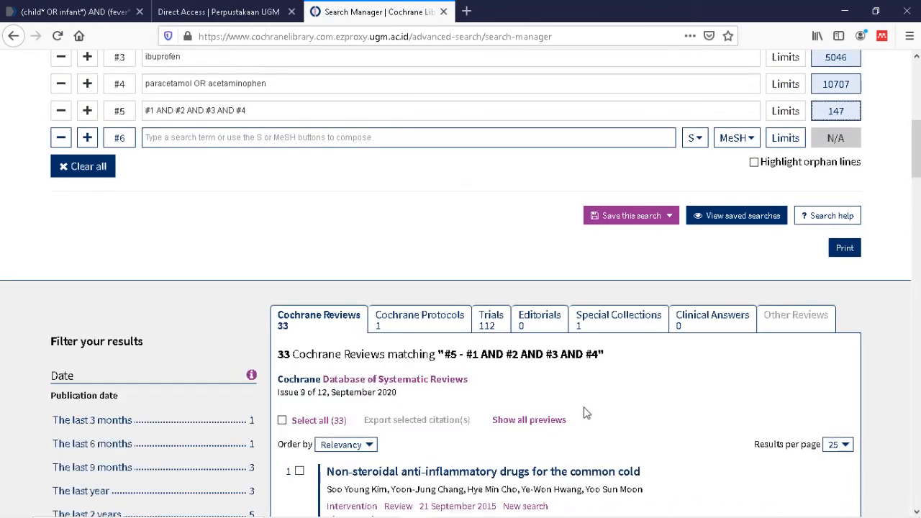
pyautogui.scroll(-1, 585, 412)
pyautogui.scroll(-1, 585, 413)
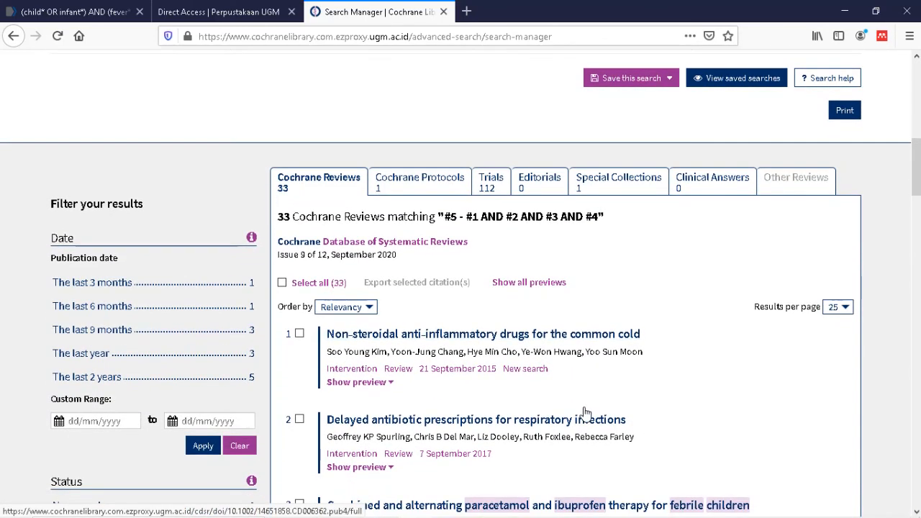